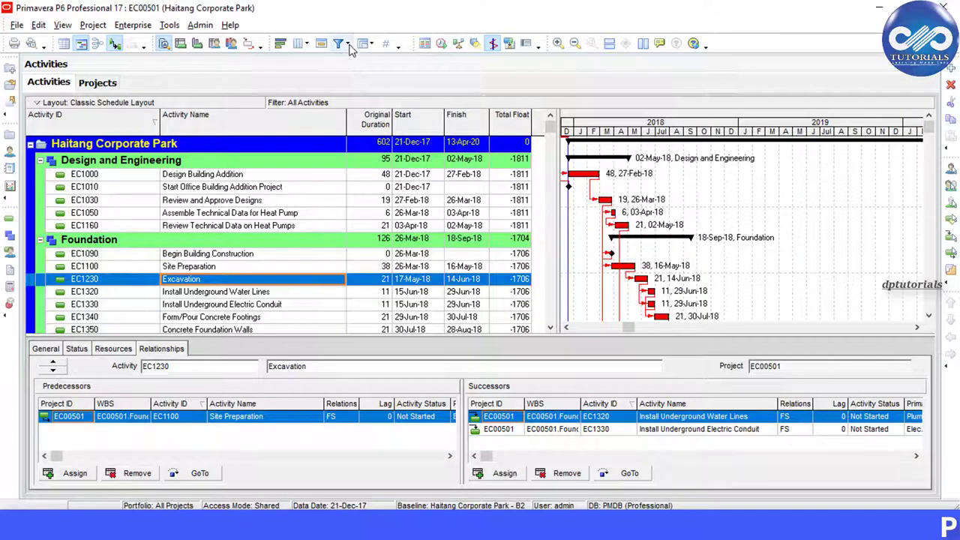
# Filter the schedule with the default Critical filter and look through the critical activities
pyautogui.click(349, 46)
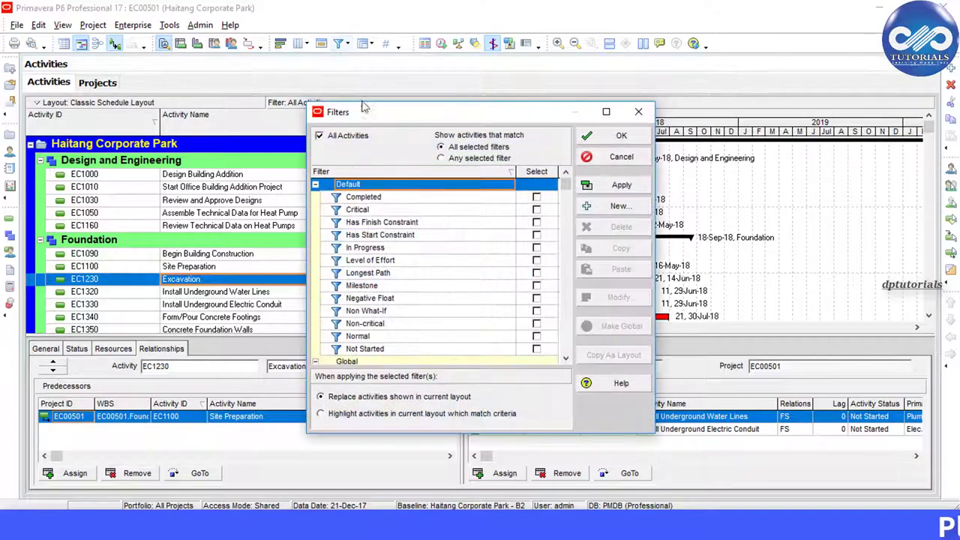
pyautogui.click(536, 210)
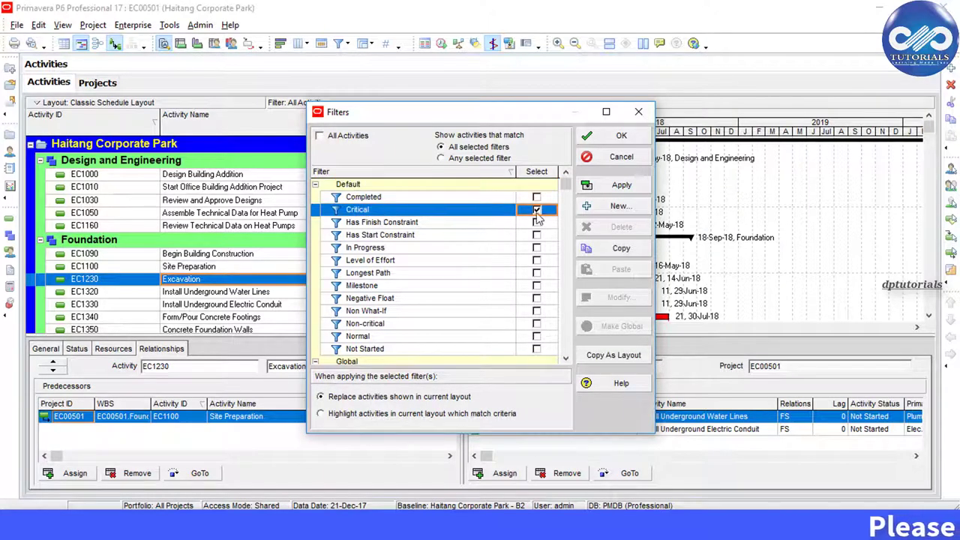
pyautogui.click(619, 186)
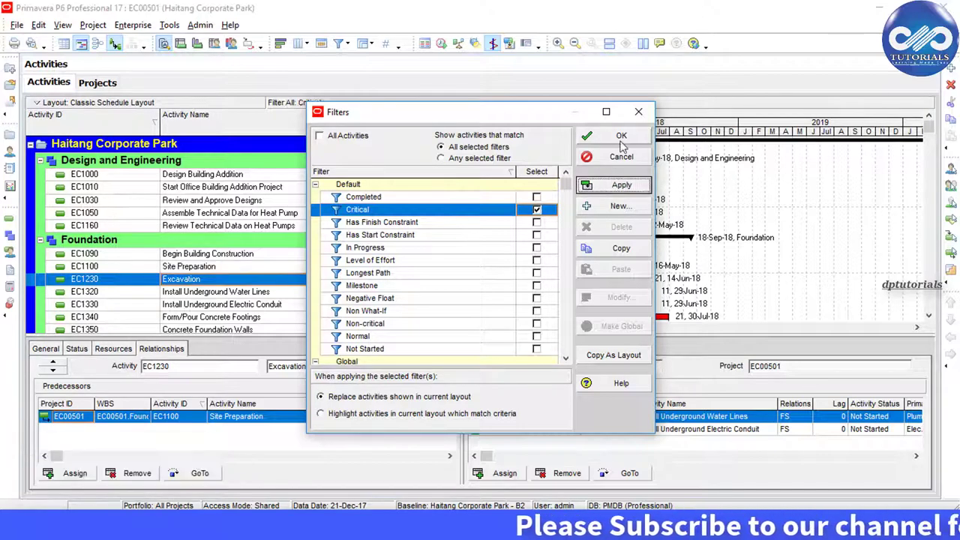
pyautogui.click(621, 136)
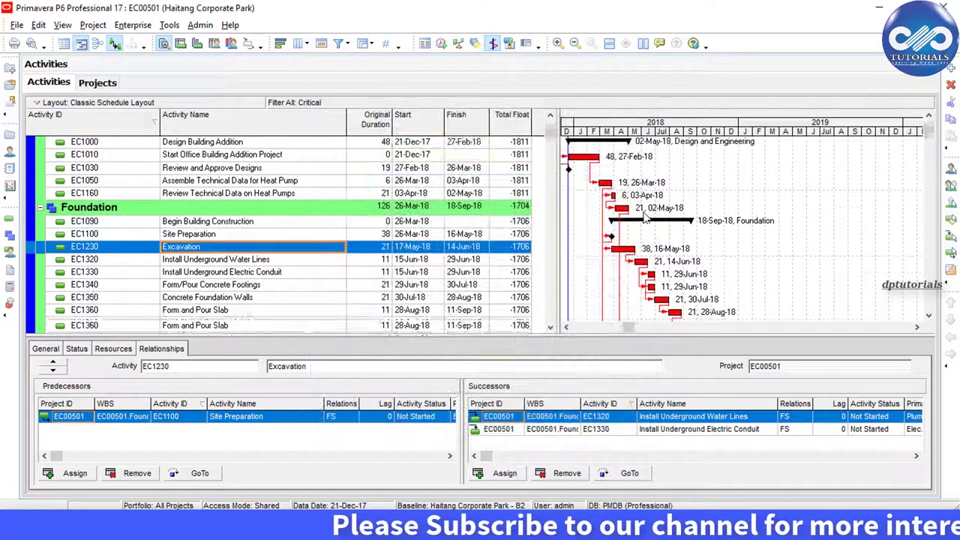
pyautogui.scroll(-12, 645, 217)
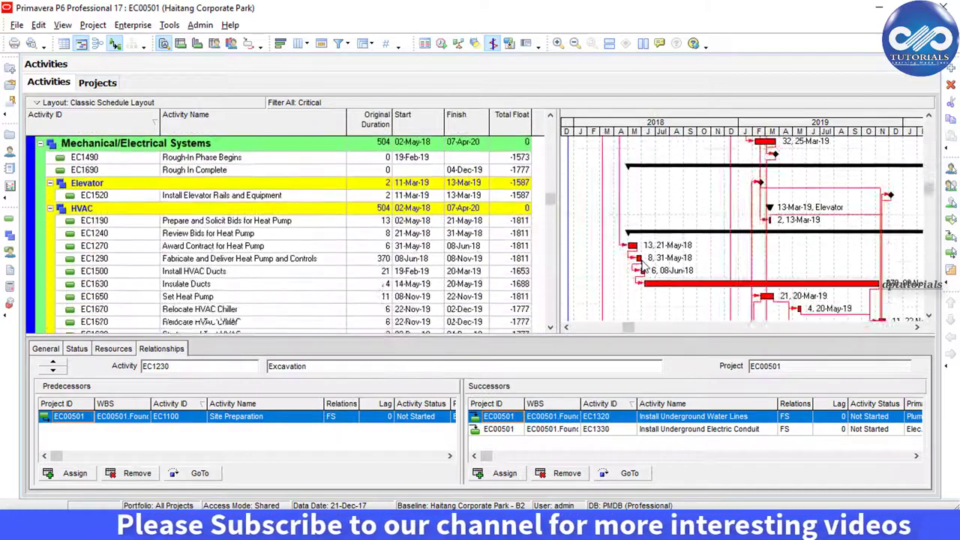
pyautogui.scroll(-10, 641, 266)
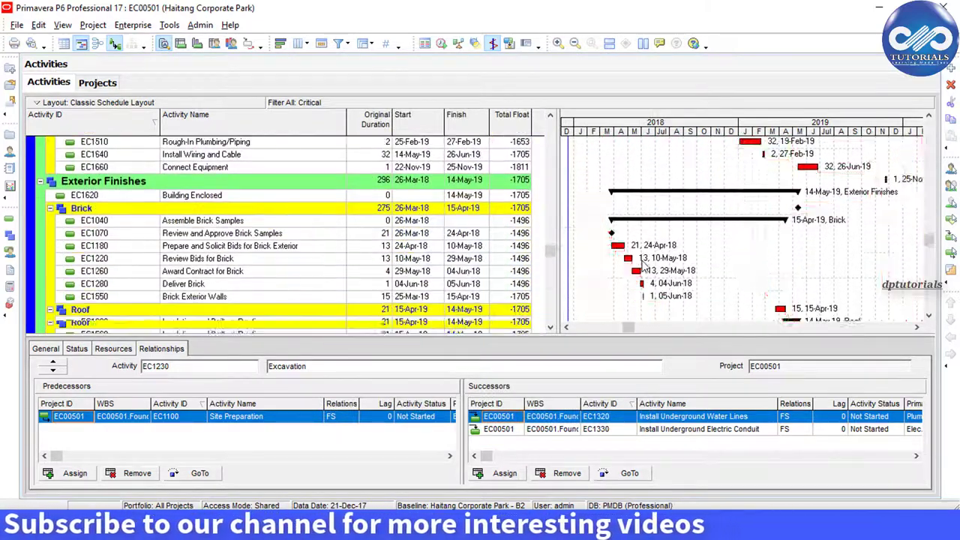
pyautogui.scroll(-10, 641, 266)
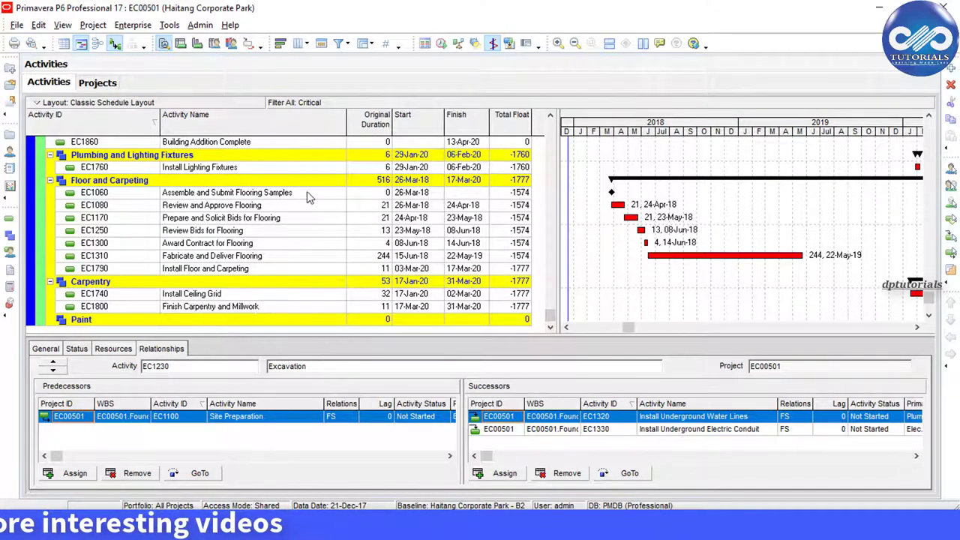
# Clear the Critical filter and apply All Activities to the schedule
pyautogui.click(339, 44)
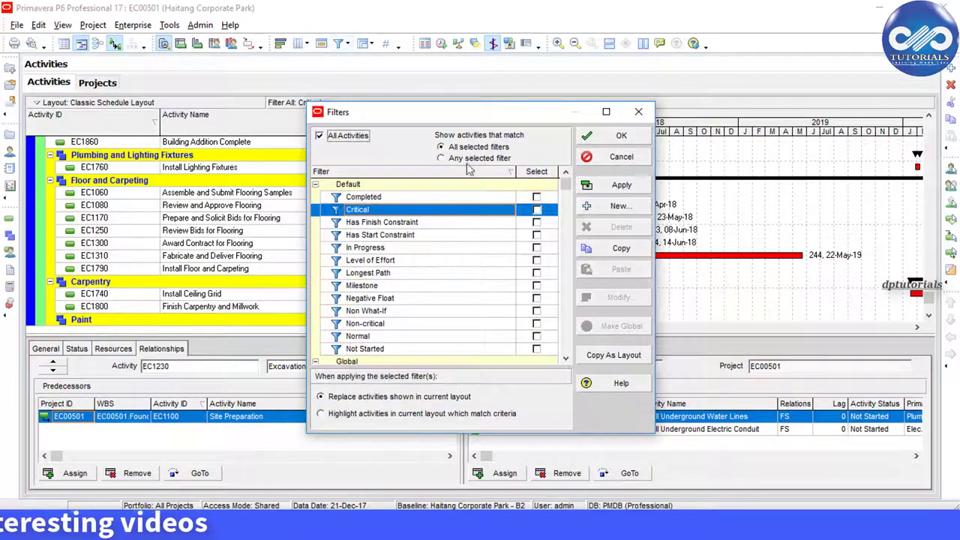
pyautogui.click(607, 186)
pyautogui.click(619, 135)
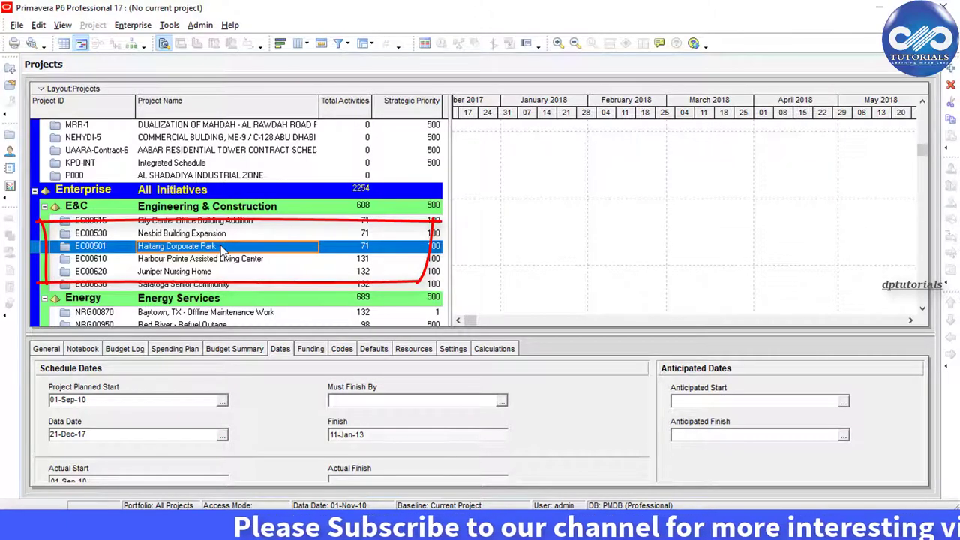
# Open project EC00501 Haitang Corporate Park and select the activity Start Office Building Addition Project
pyautogui.rightClick(223, 251)
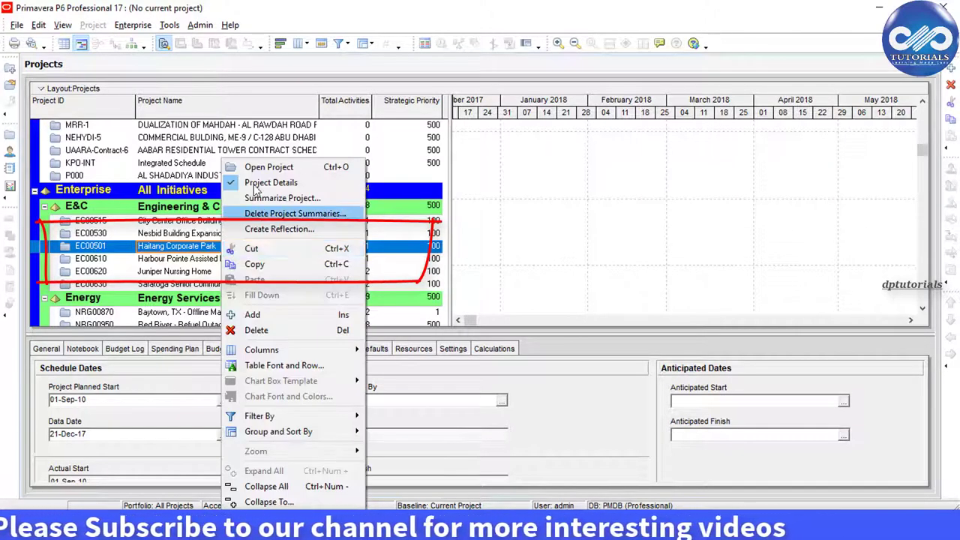
pyautogui.click(266, 170)
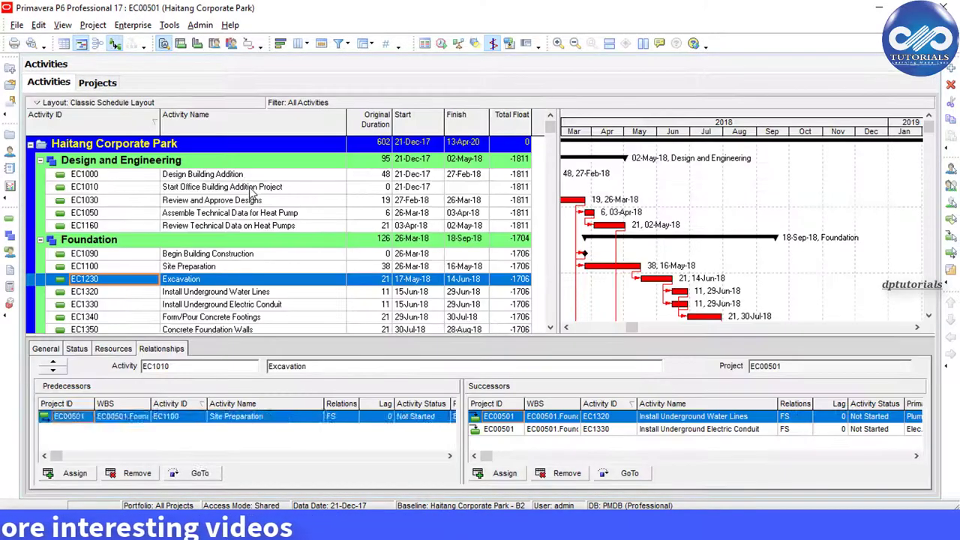
pyautogui.click(247, 187)
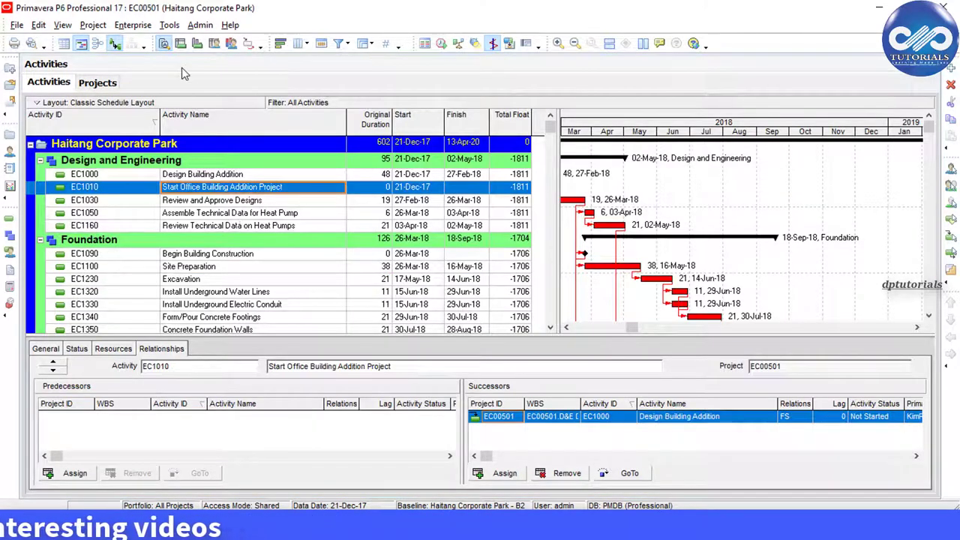
# Enable calculation of multiple float paths using Free Float in the advanced schedule options
pyautogui.press('F9')
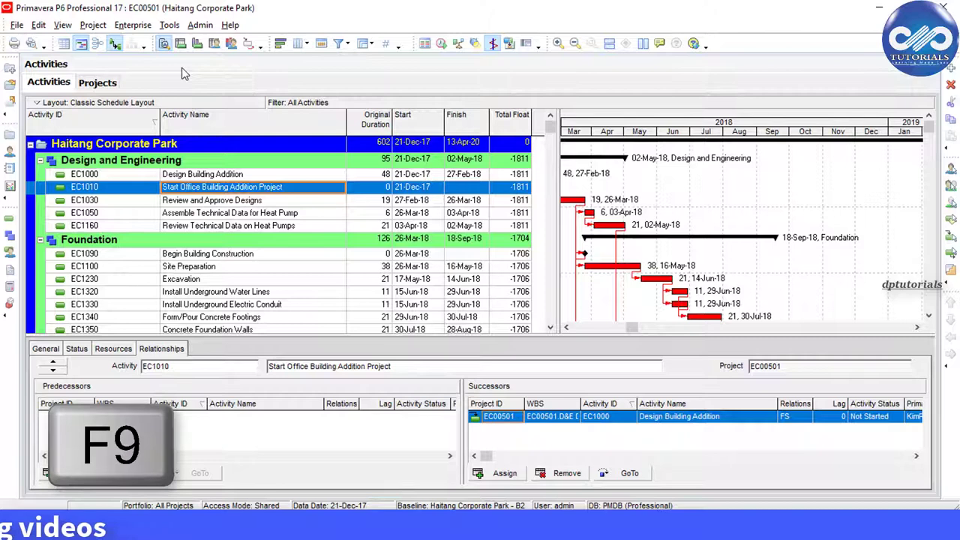
pyautogui.click(170, 25)
pyautogui.click(214, 129)
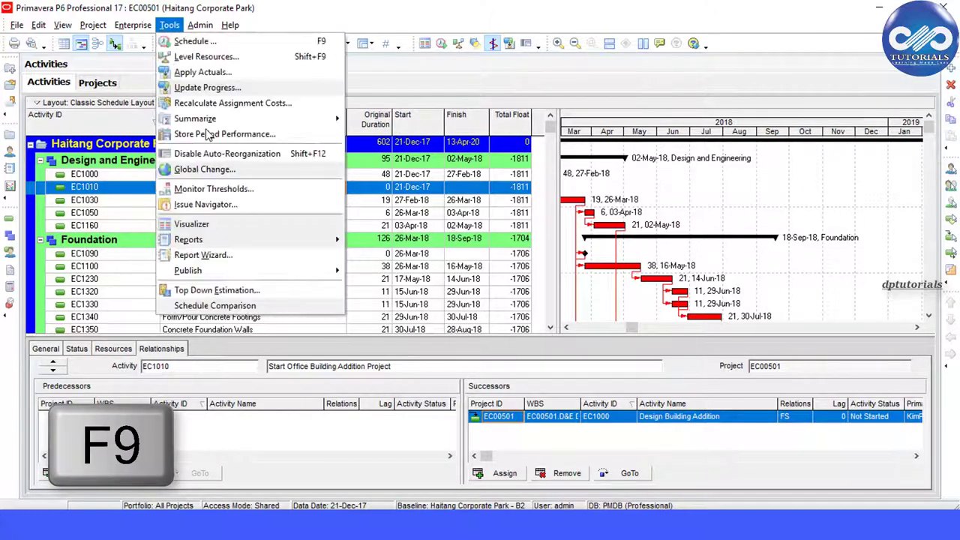
pyautogui.click(210, 47)
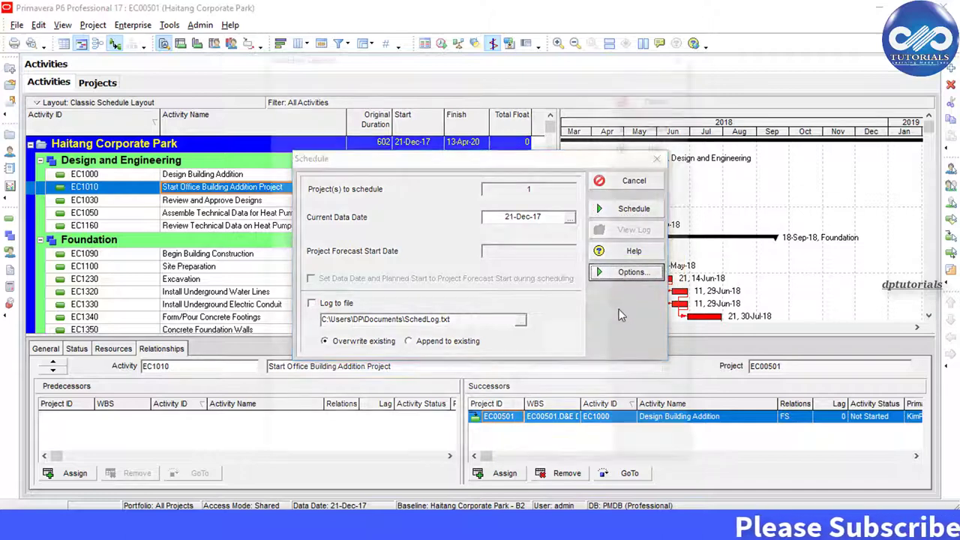
pyautogui.click(626, 274)
pyautogui.click(321, 75)
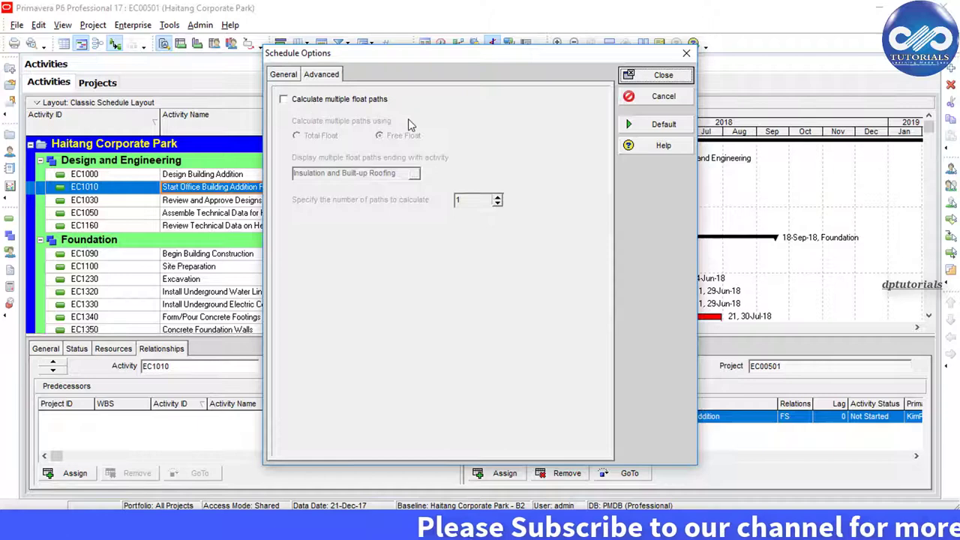
pyautogui.click(284, 99)
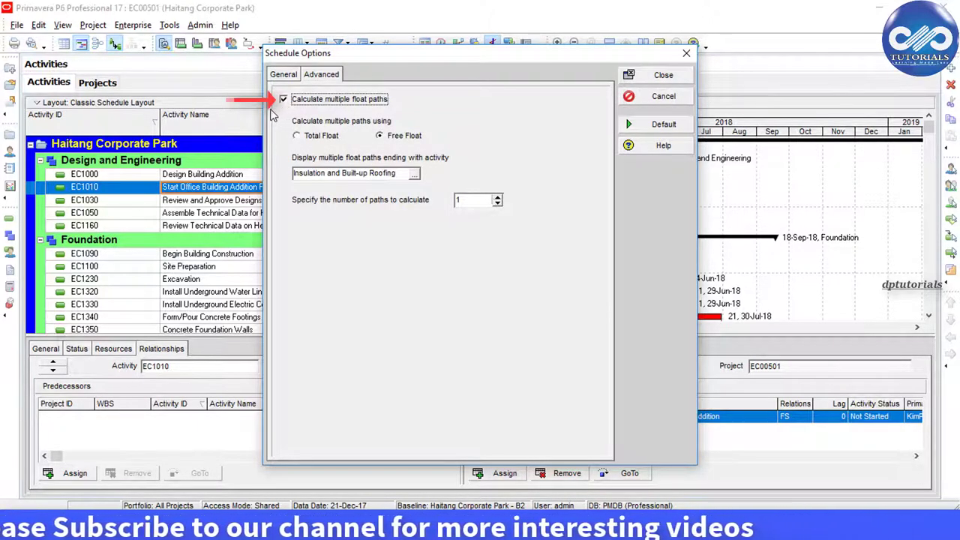
pyautogui.click(304, 135)
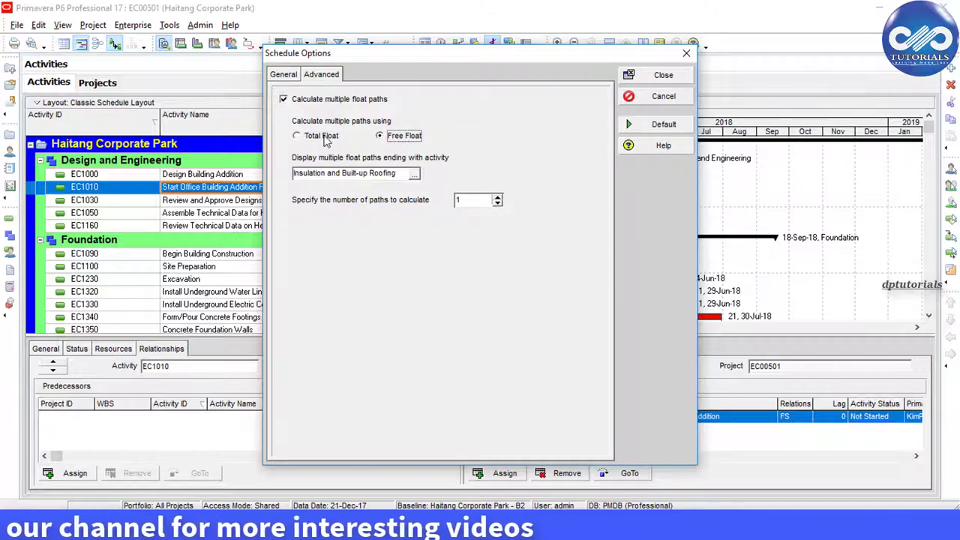
pyautogui.click(381, 137)
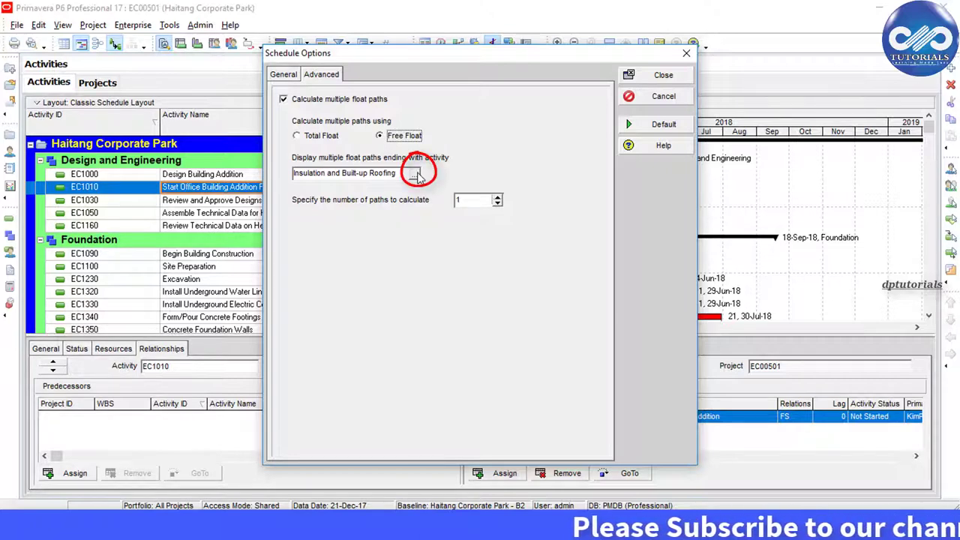
# Set activity EC1550 Brick Exterior Walls as the end of the float paths and schedule the project
pyautogui.click(418, 173)
pyautogui.scroll(-15, 515, 269)
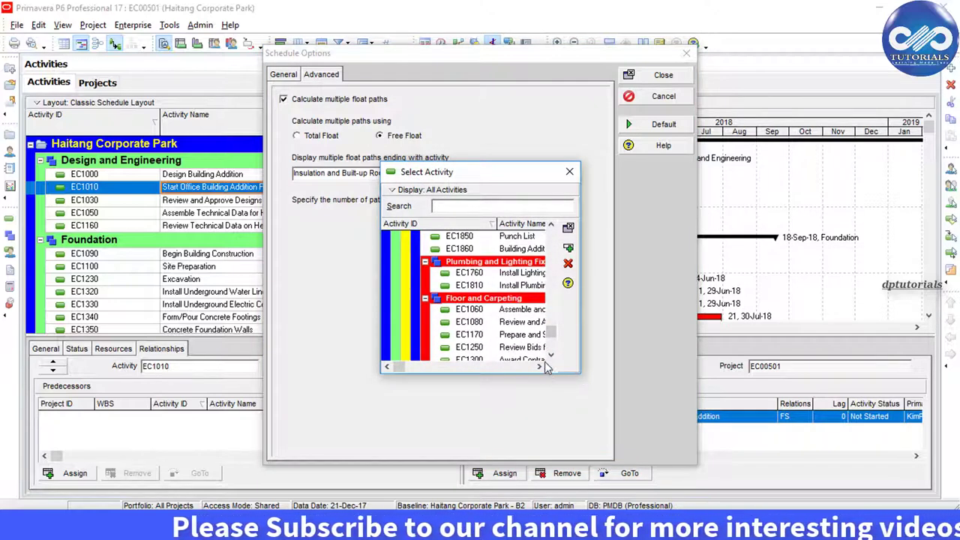
pyautogui.moveTo(551, 332); pyautogui.dragTo(552, 310)
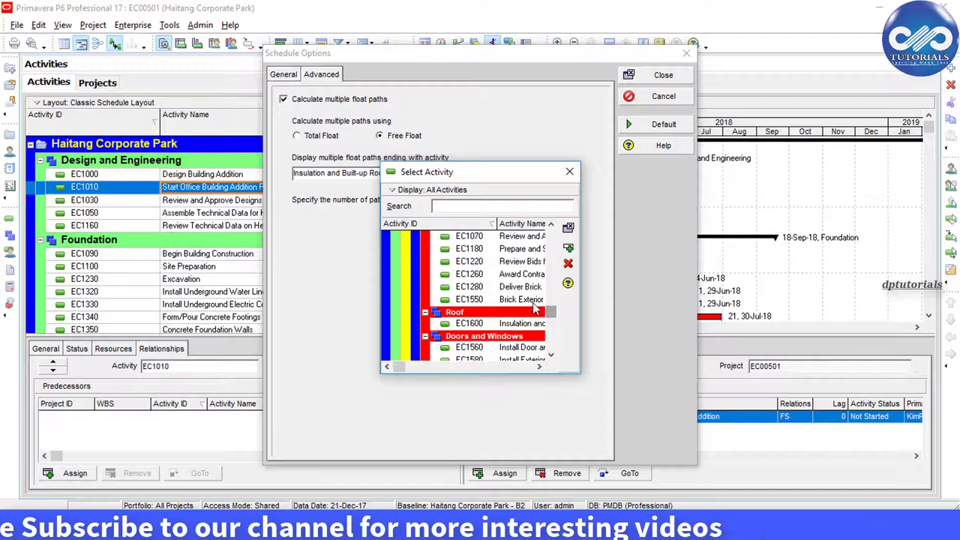
pyautogui.click(519, 300)
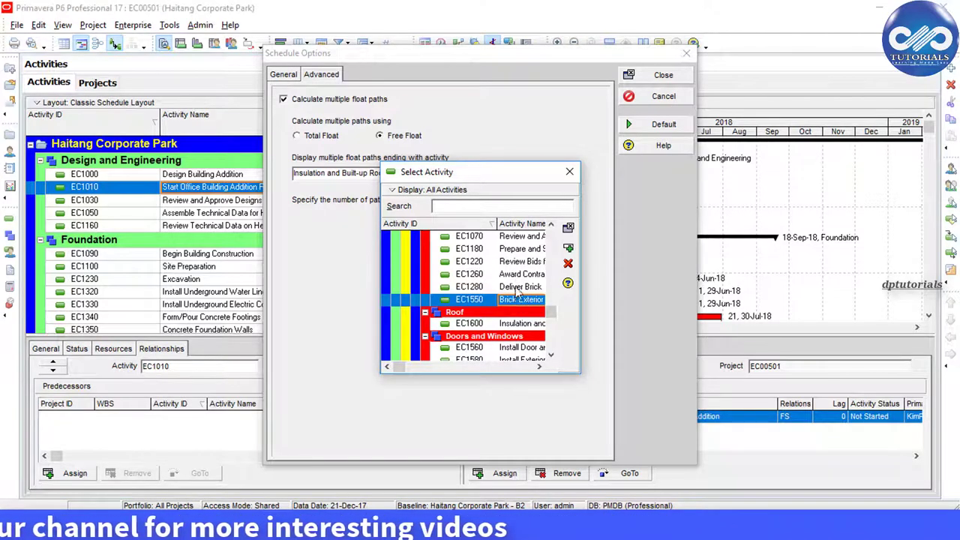
pyautogui.click(568, 252)
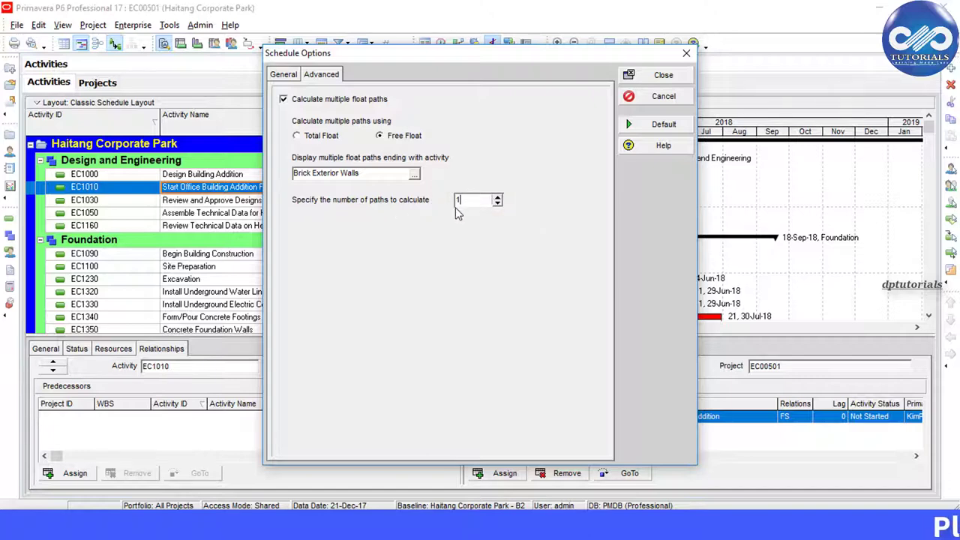
pyautogui.click(656, 78)
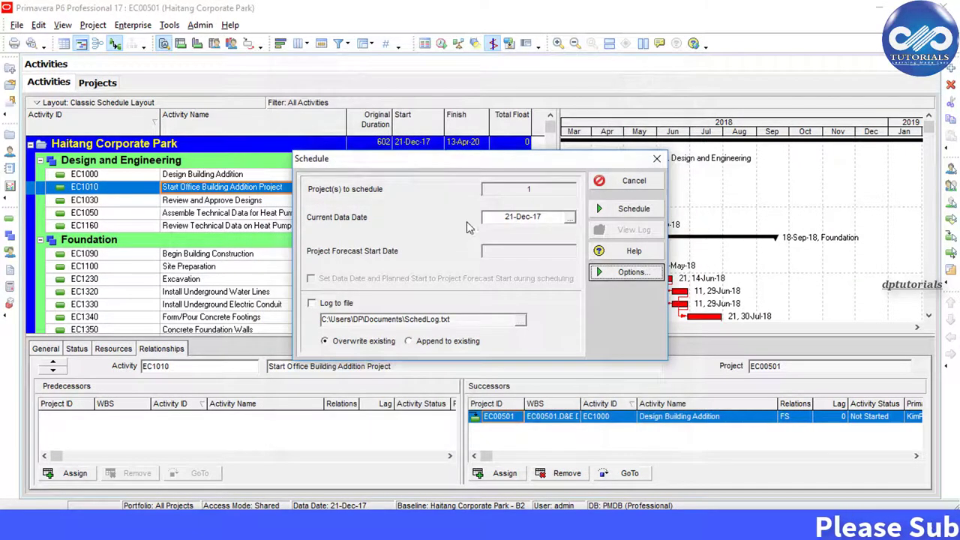
pyautogui.click(635, 209)
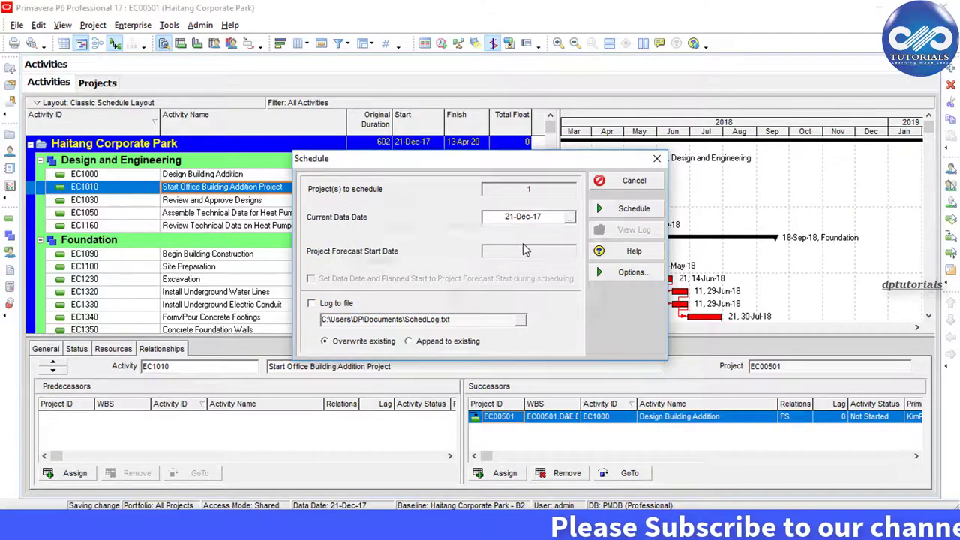
# Group the activities by Float Path instead of WBS and look through the resulting bands
pyautogui.press('Down')
pyautogui.press('Down')
pyautogui.rightClick(257, 215)
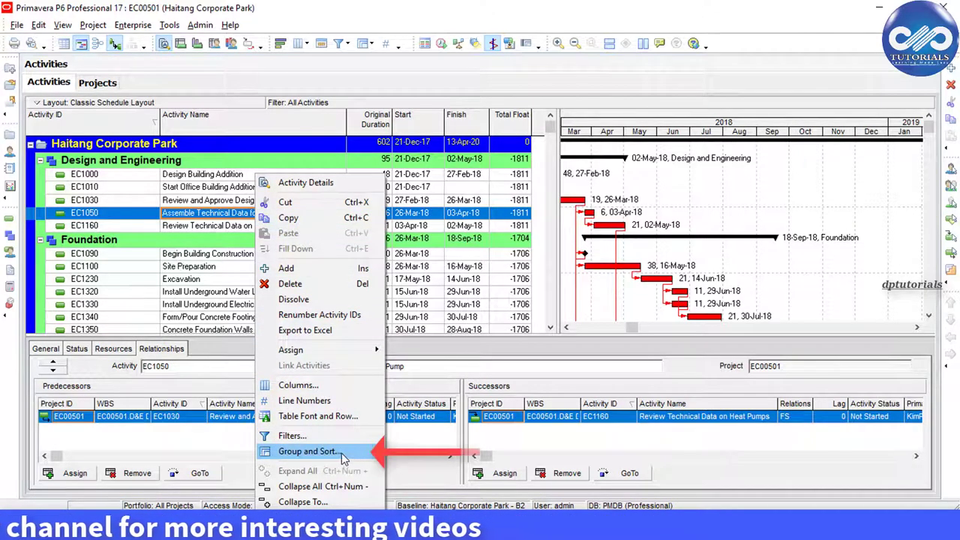
pyautogui.click(349, 452)
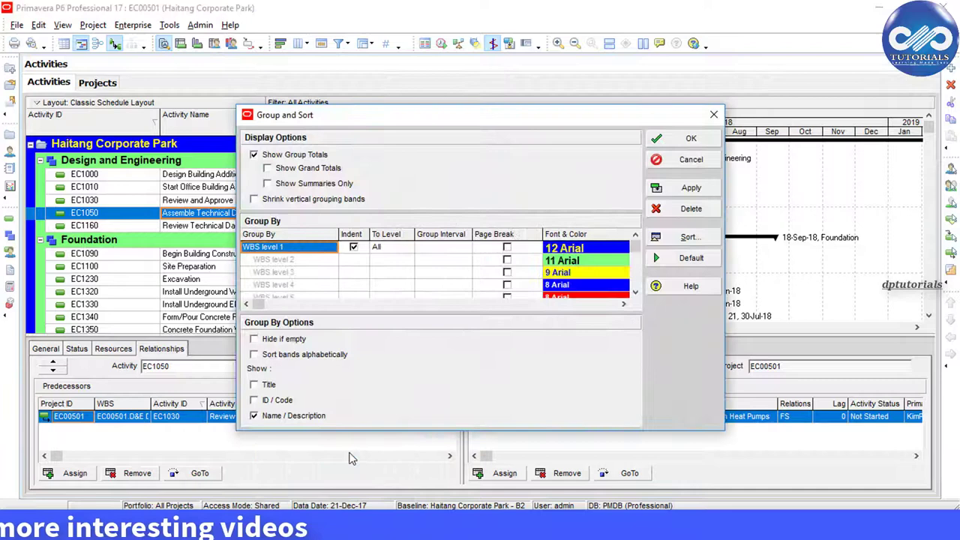
pyautogui.click(314, 256)
pyautogui.click(313, 255)
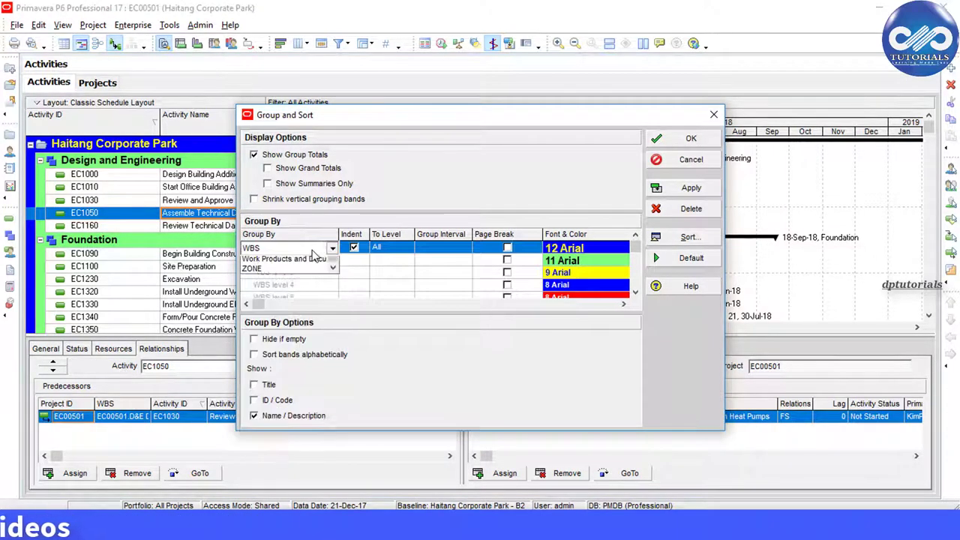
pyautogui.scroll(10, 314, 255)
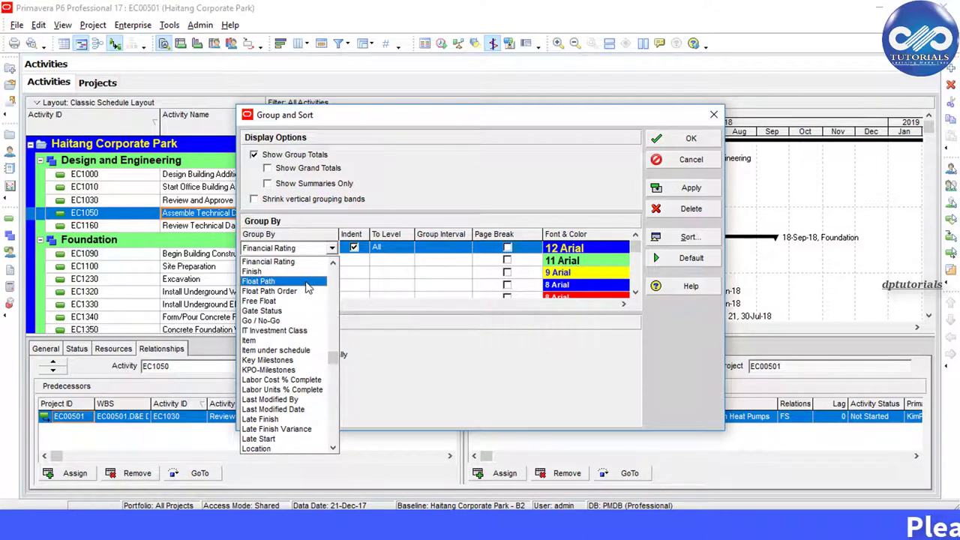
pyautogui.click(270, 281)
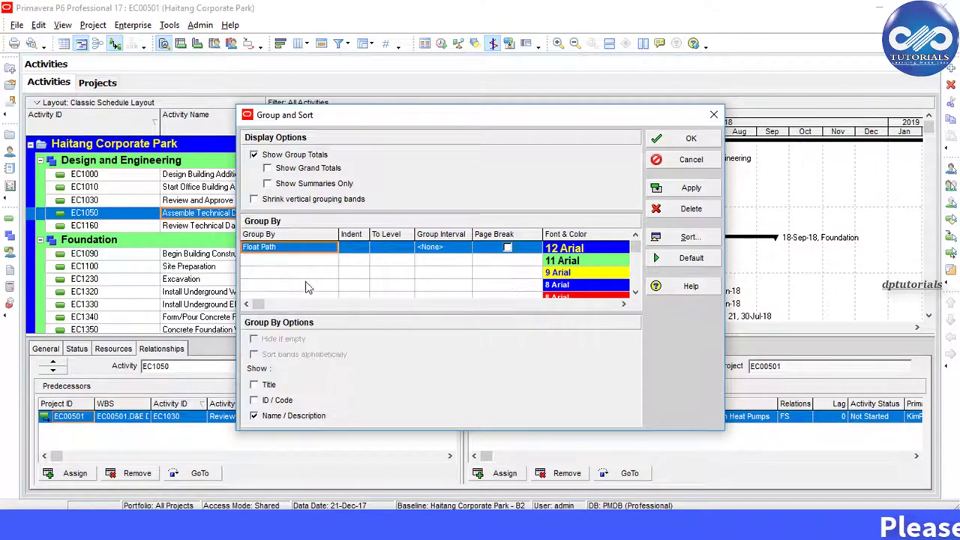
pyautogui.click(704, 144)
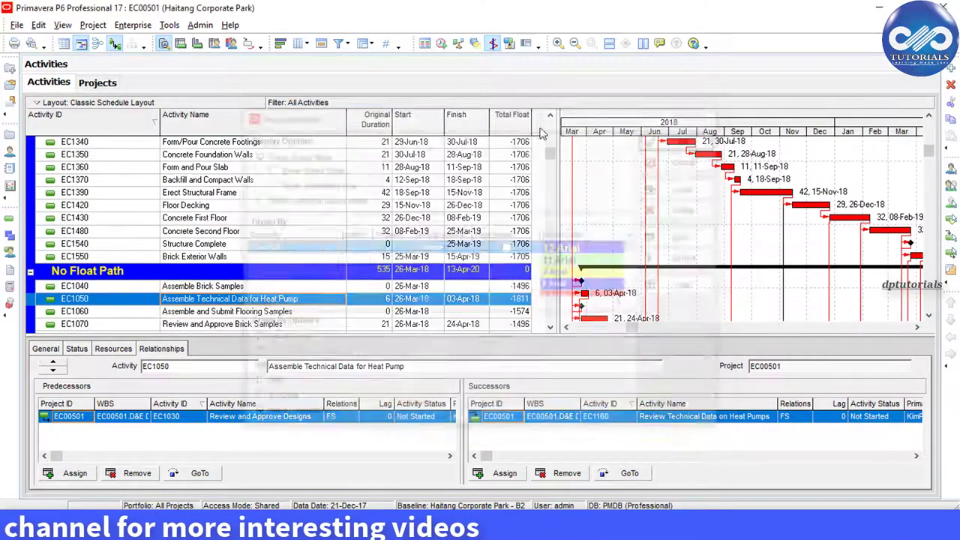
pyautogui.moveTo(552, 159); pyautogui.dragTo(555, 120)
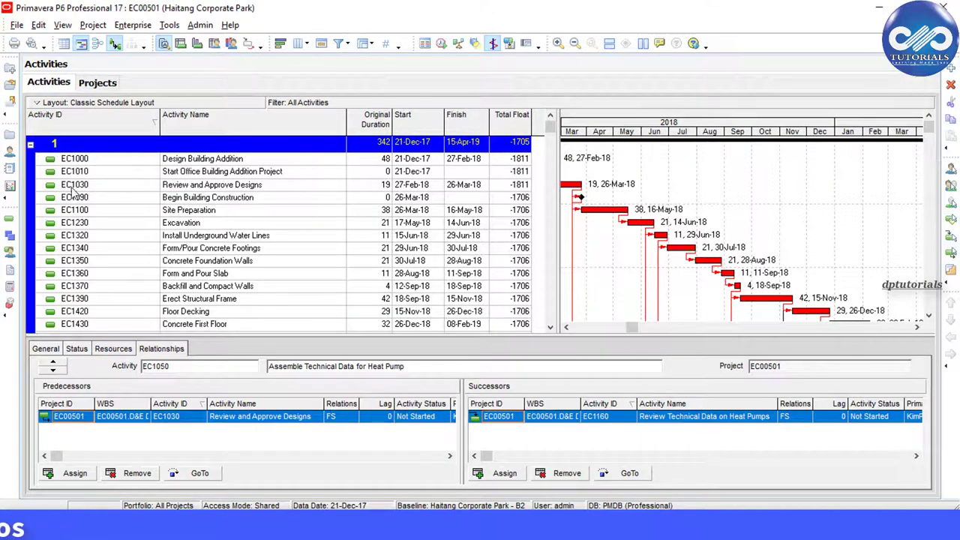
pyautogui.scroll(-4, 72, 192)
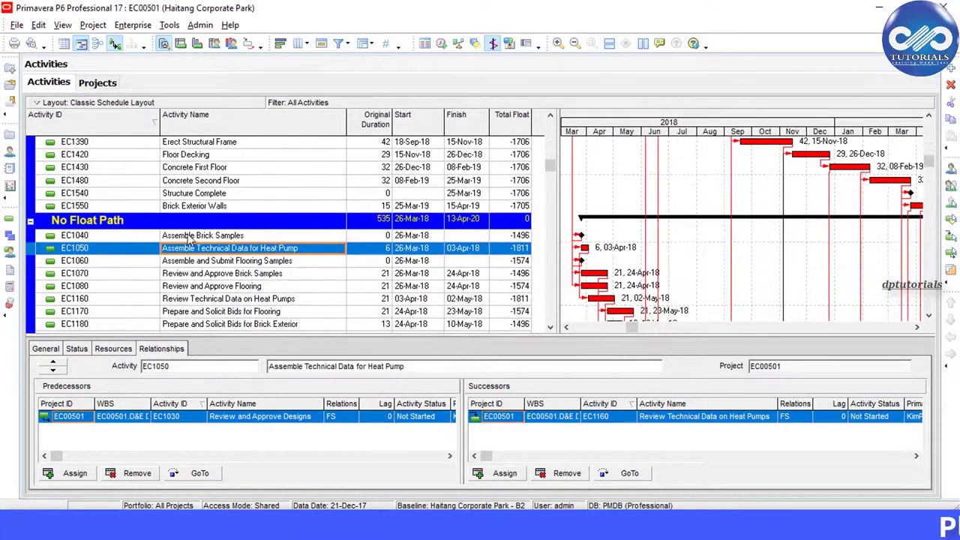
pyautogui.moveTo(550, 165); pyautogui.dragTo(553, 208)
pyautogui.scroll(15, 346, 202)
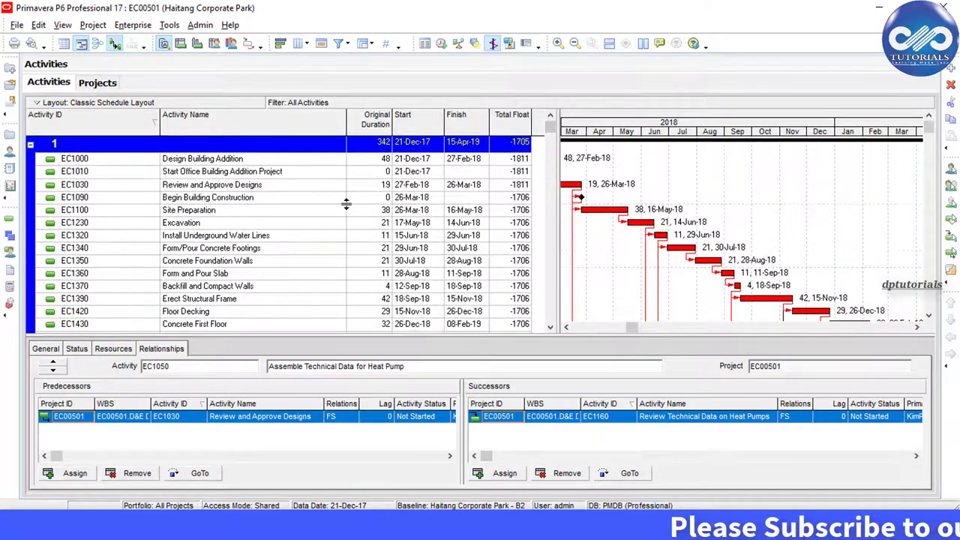
# Create a new activity filter named "Floath Path1"
pyautogui.click(338, 43)
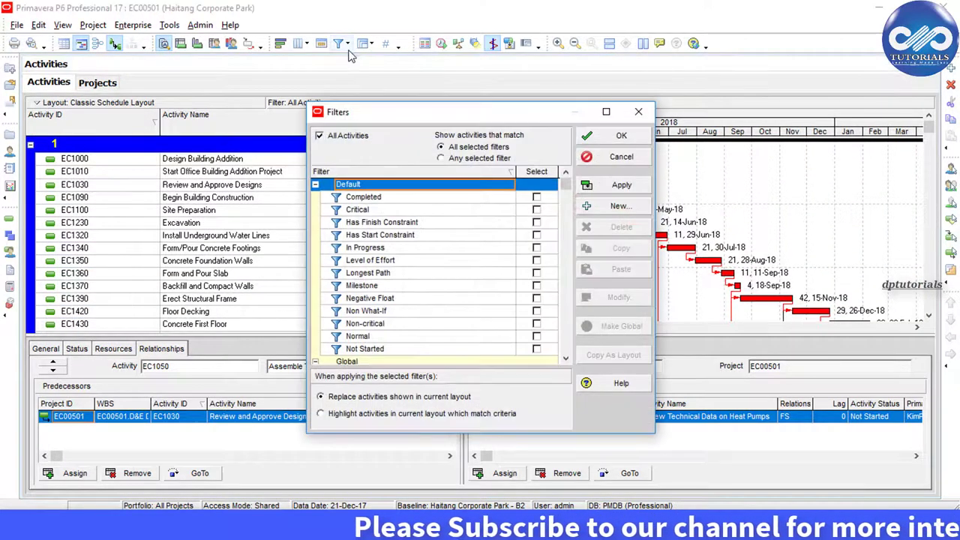
pyautogui.click(619, 205)
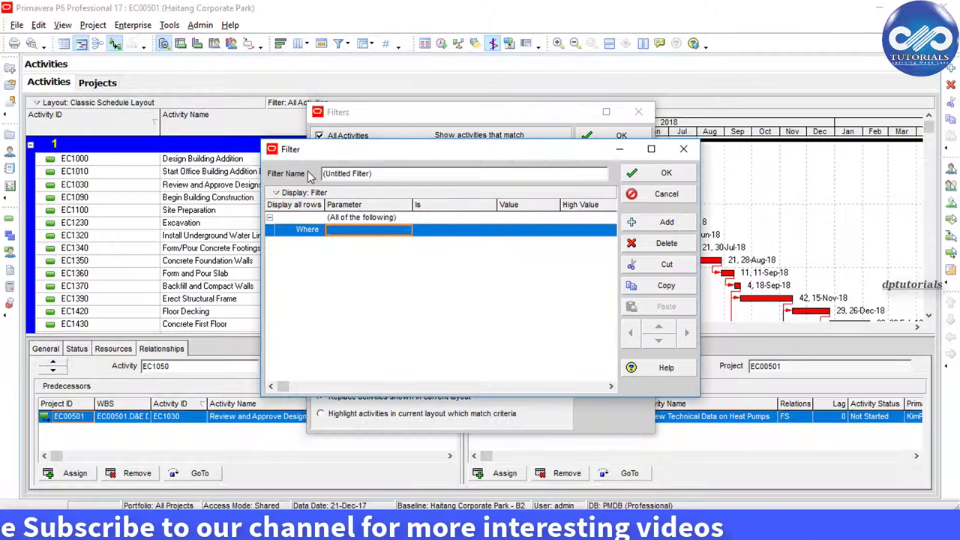
pyautogui.tripleClick(345, 173)
pyautogui.write('Floath Pa')
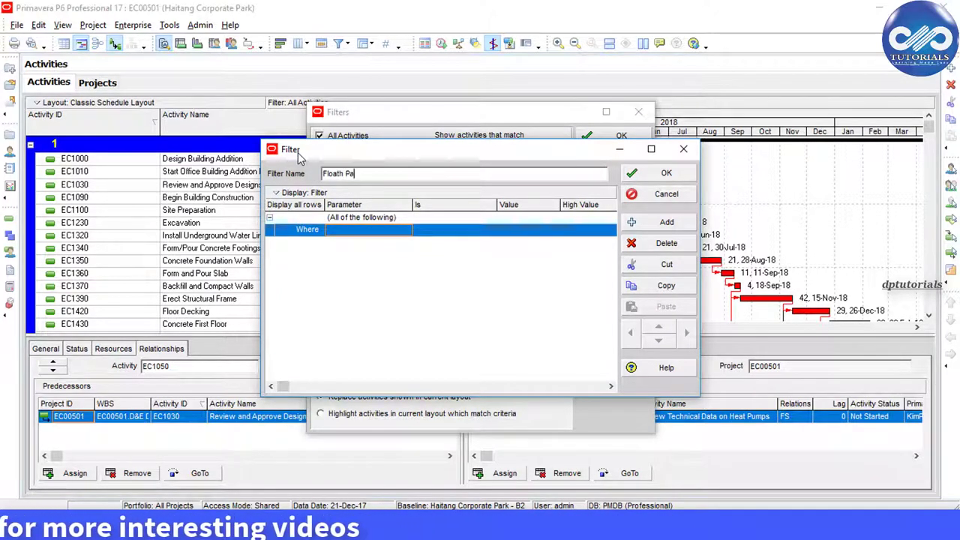
pyautogui.write('th1')
# Define the filter condition as Float Path equals 1 and apply the filter to the current layout
pyautogui.click(386, 230)
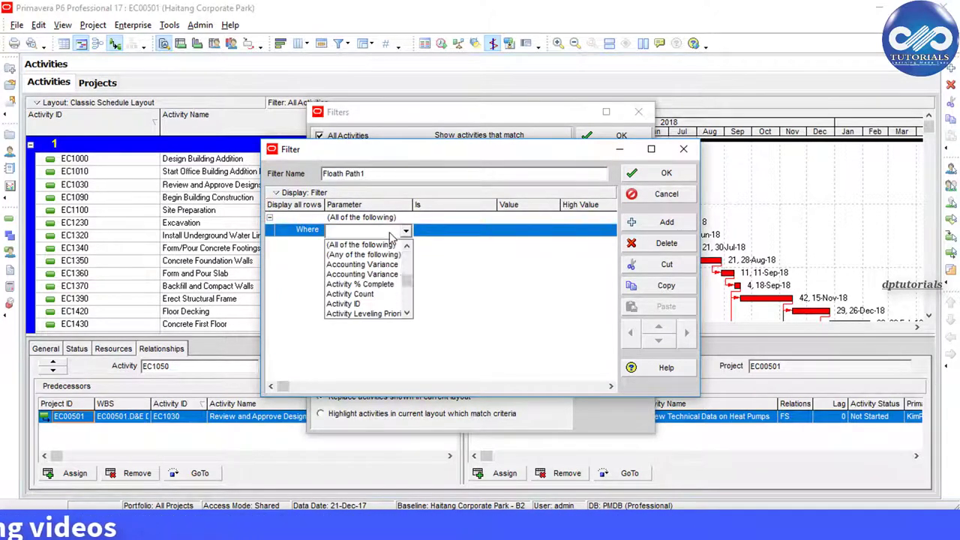
pyautogui.scroll(-10, 389, 232)
pyautogui.scroll(5, 389, 232)
pyautogui.click(390, 244)
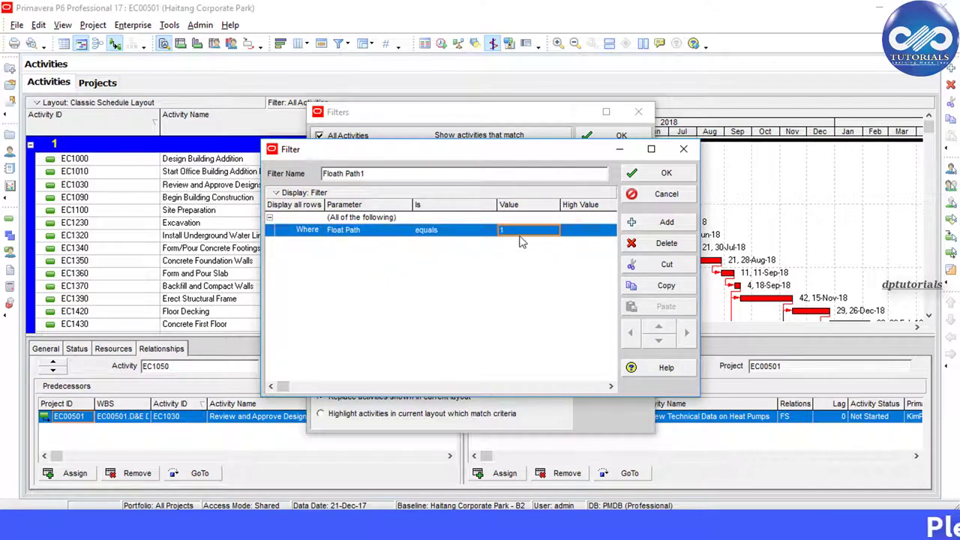
pyautogui.click(656, 177)
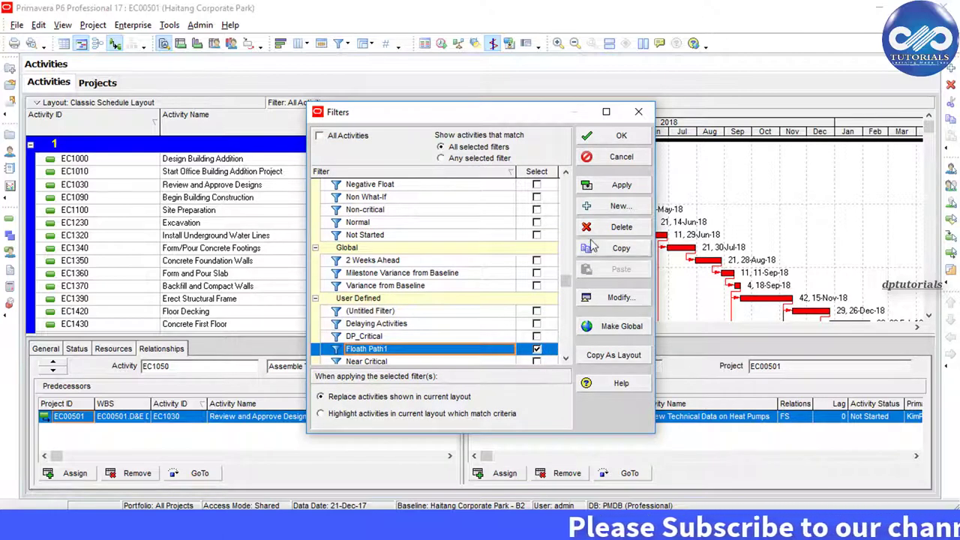
pyautogui.click(611, 188)
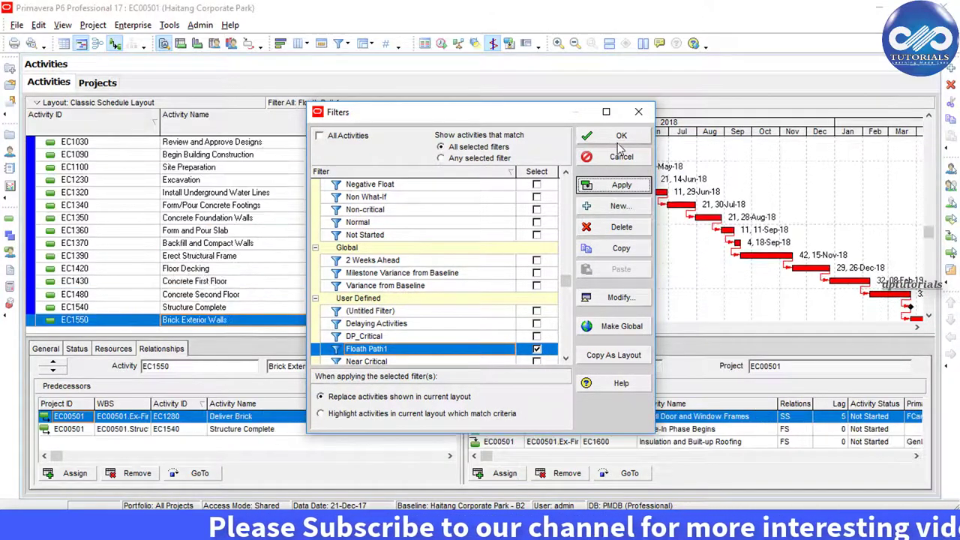
pyautogui.click(621, 135)
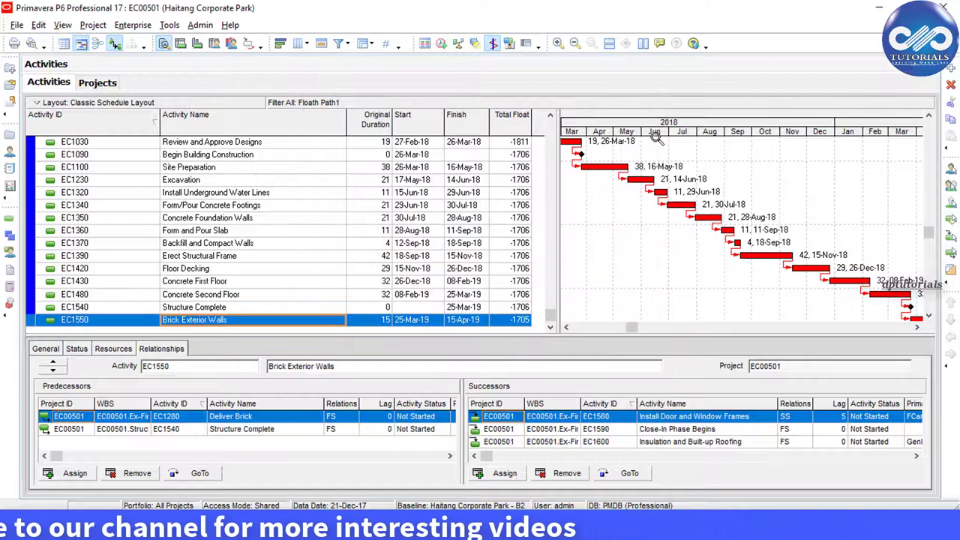
# Examine the filtered float path in the activity table and Gantt chart, from Design Building Addition through Brick Exterior Walls
pyautogui.scroll(-2, 641, 216)
pyautogui.scroll(1, 626, 212)
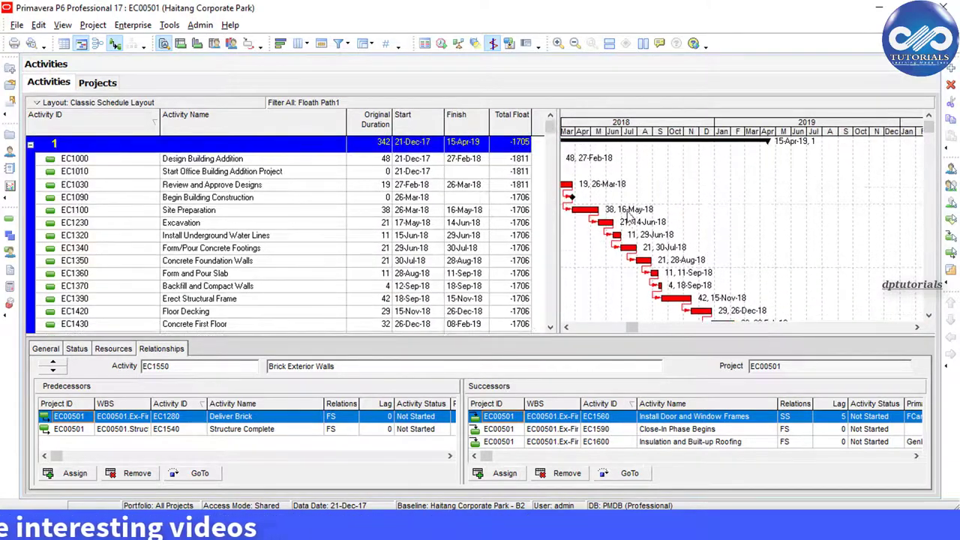
pyautogui.scroll(-2, 629, 216)
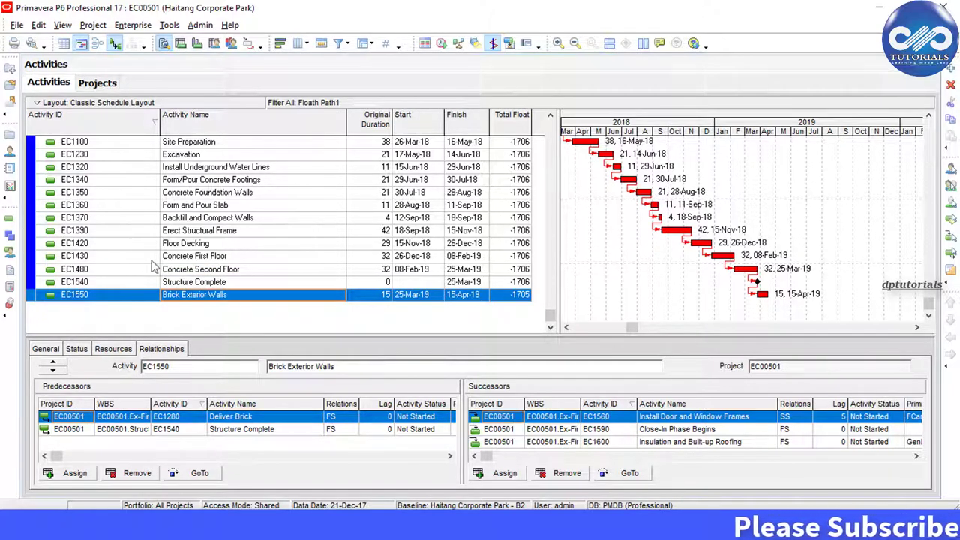
pyautogui.scroll(3, 300, 292)
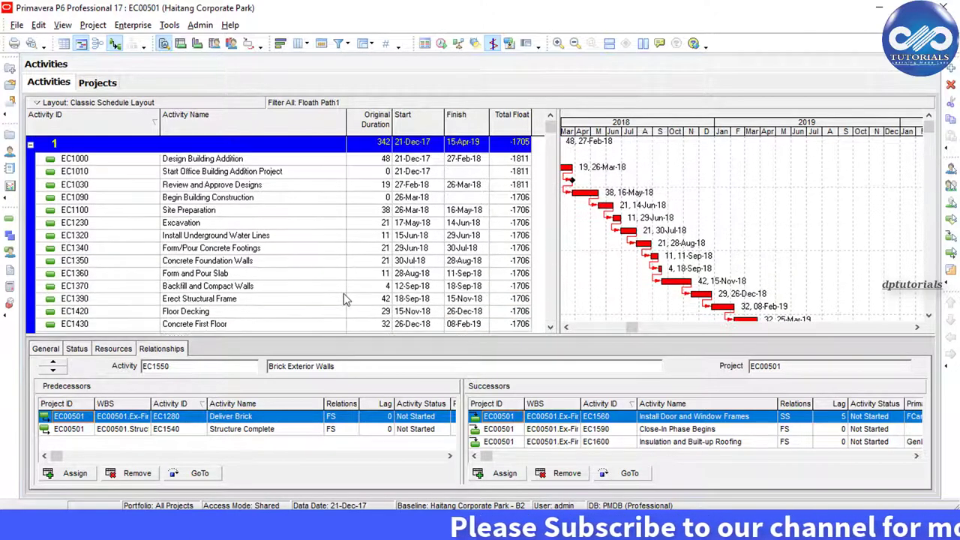
pyautogui.moveTo(632, 327); pyautogui.dragTo(627, 328)
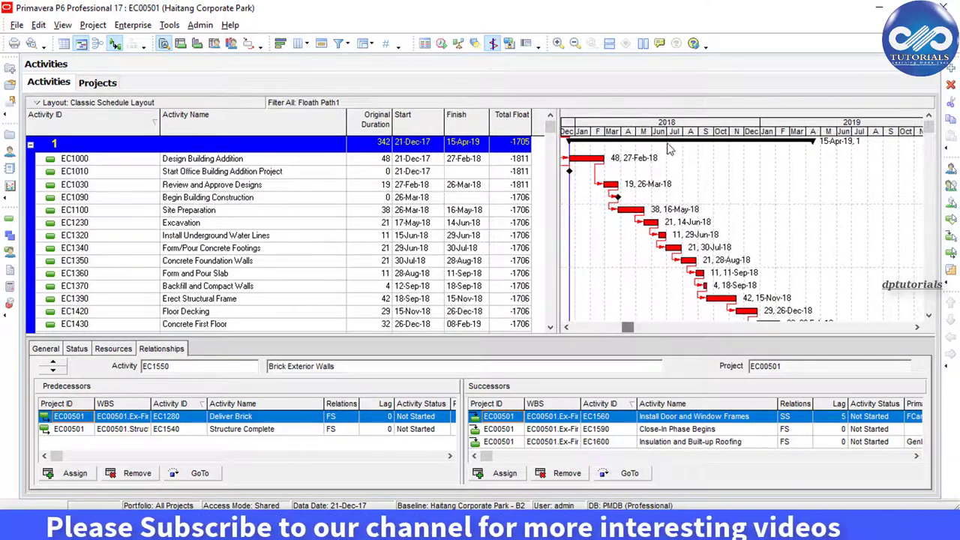
pyautogui.scroll(-2, 647, 214)
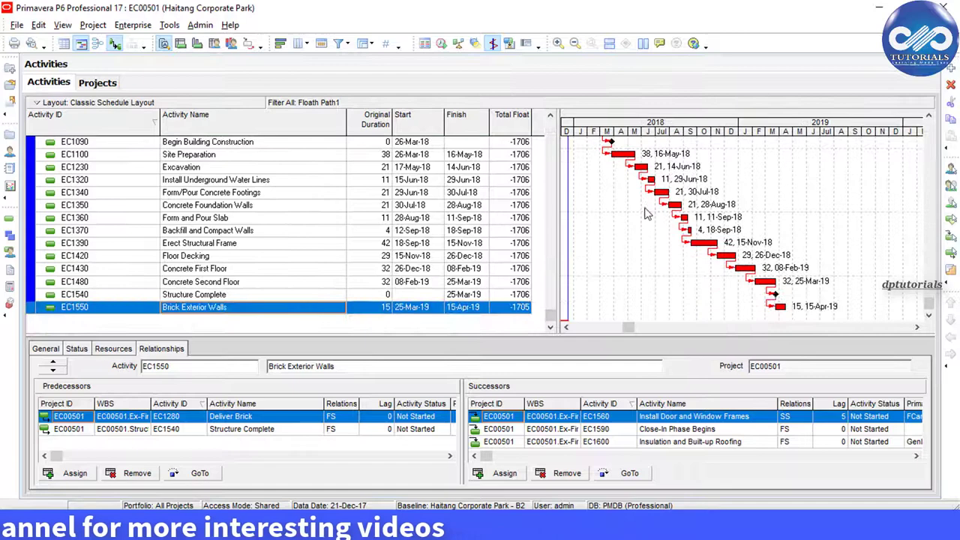
pyautogui.scroll(3, 646, 213)
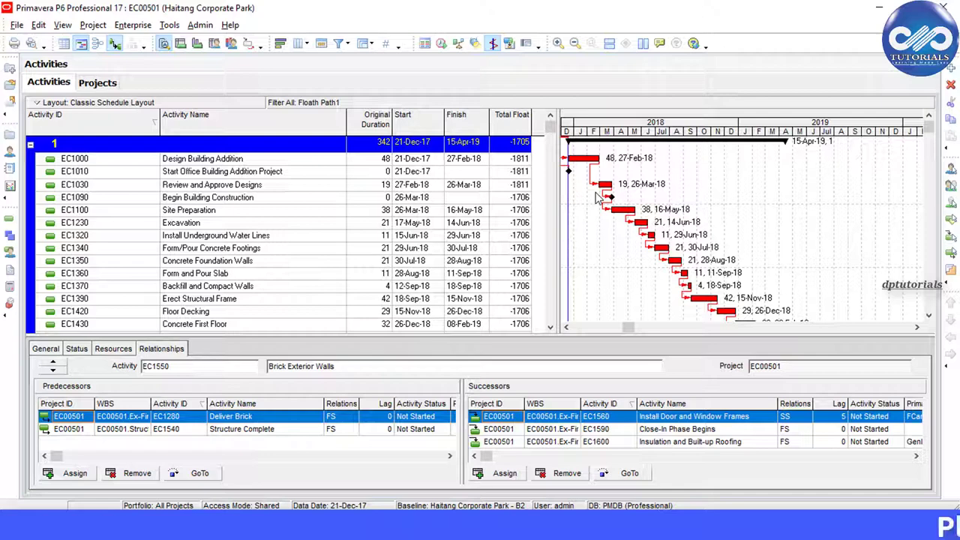
pyautogui.scroll(-2, 417, 216)
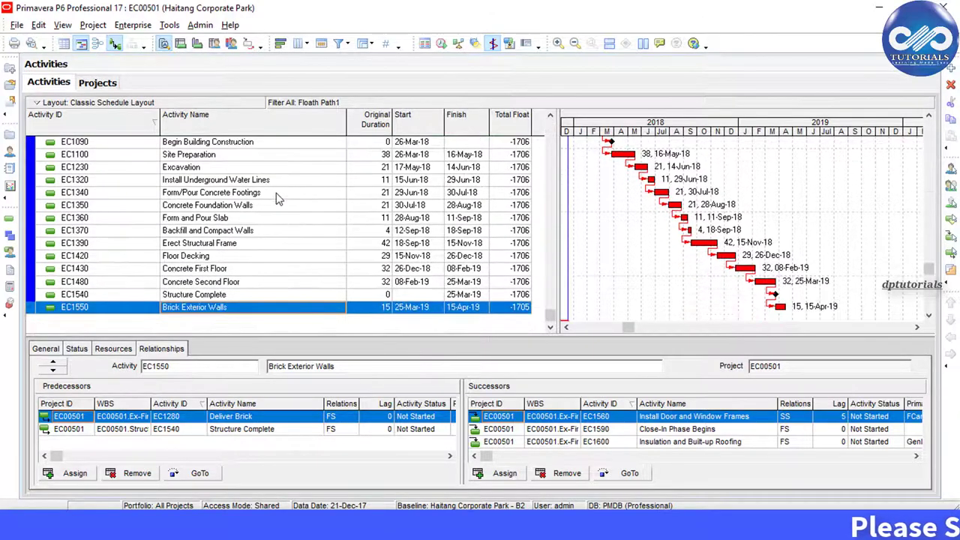